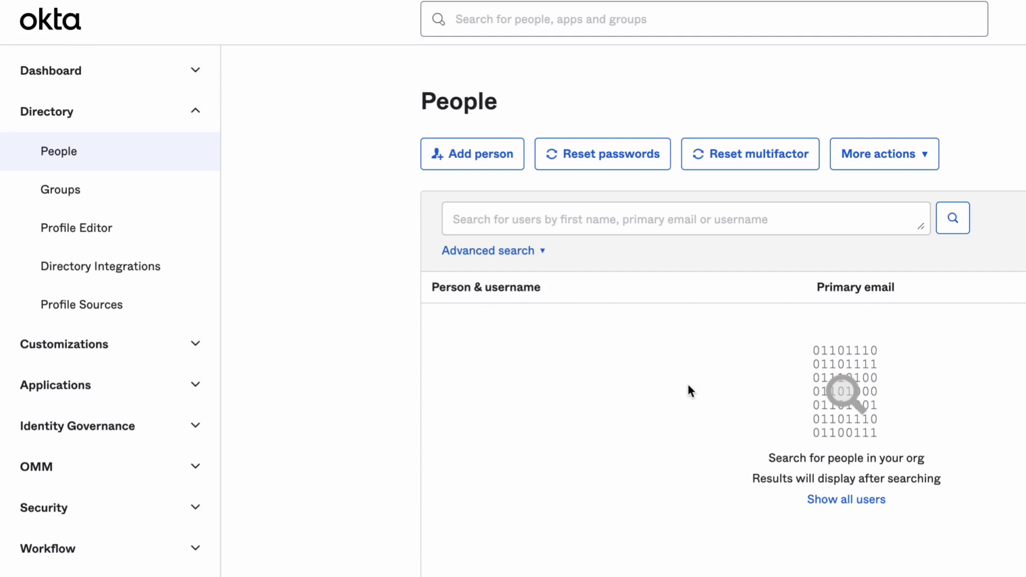
left_click(536, 24)
type("example")
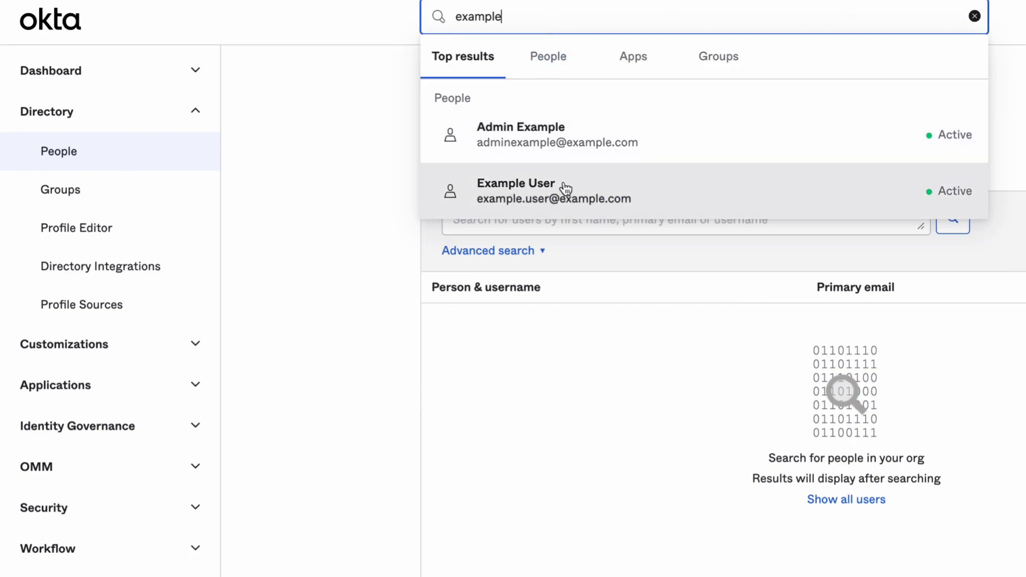
left_click(566, 201)
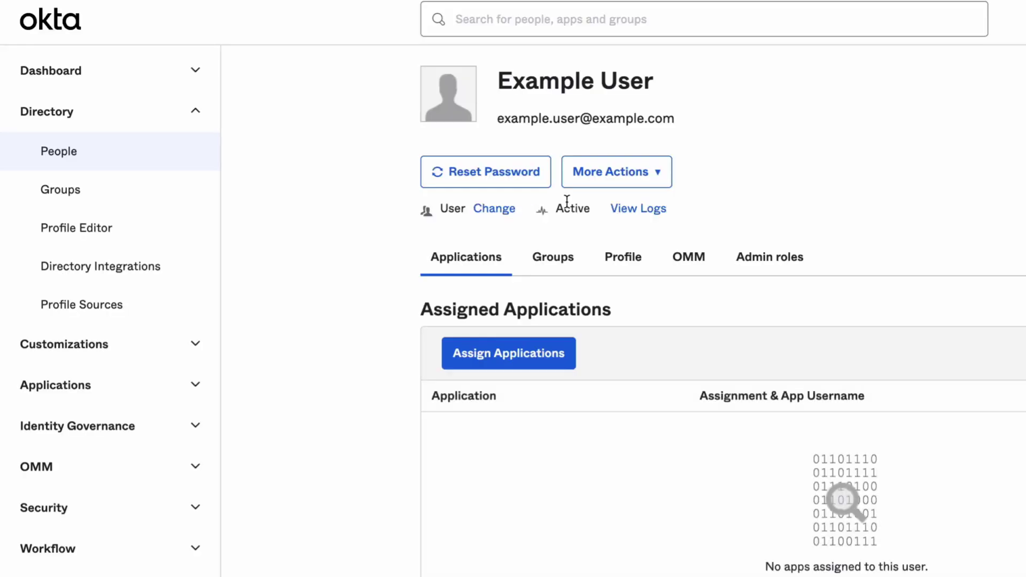
Step: Deactivate Example User via More Actions, then confirm permanent deletion of the account
left_click(616, 175)
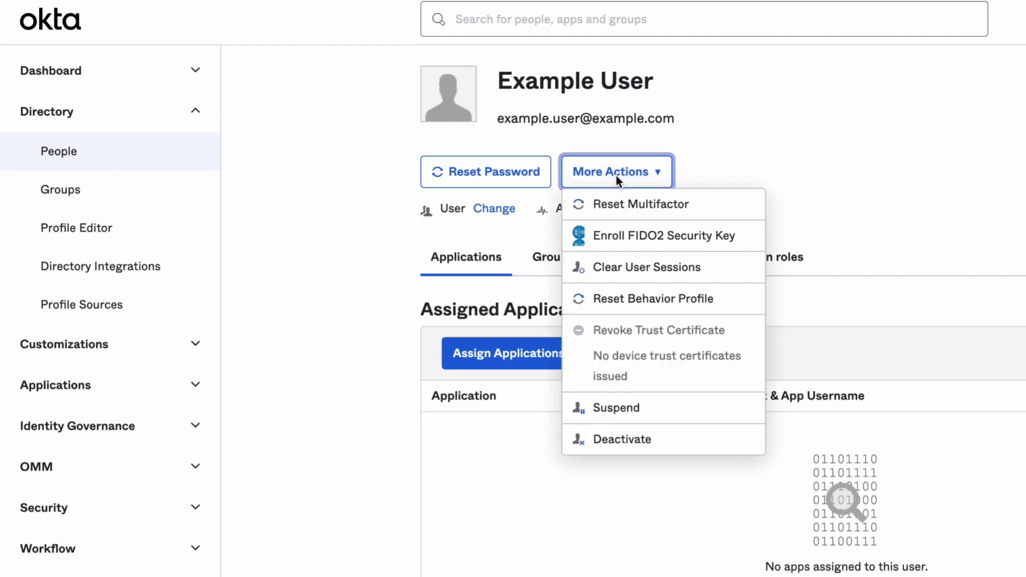
left_click(617, 446)
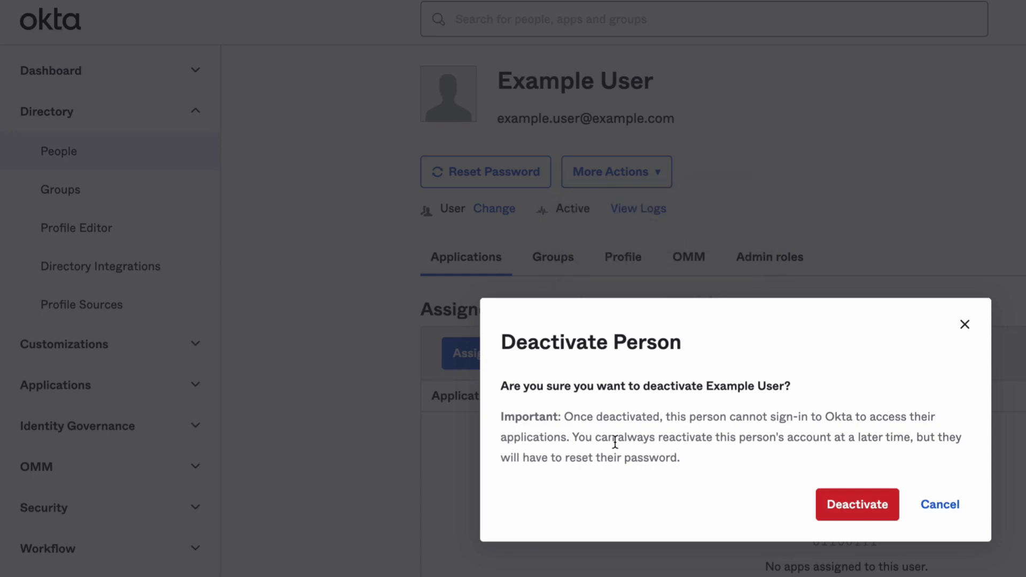
left_click(836, 497)
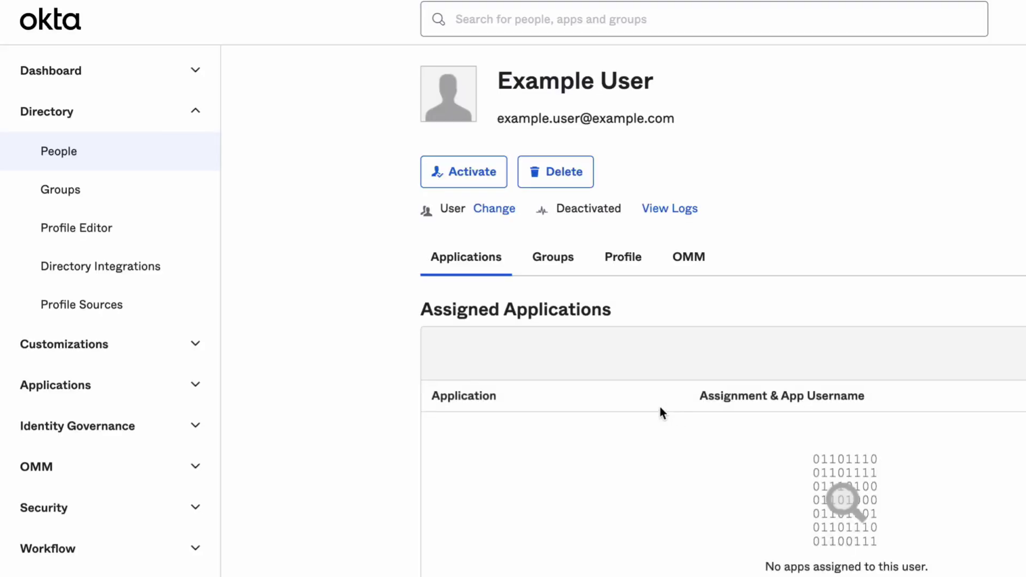
left_click(557, 179)
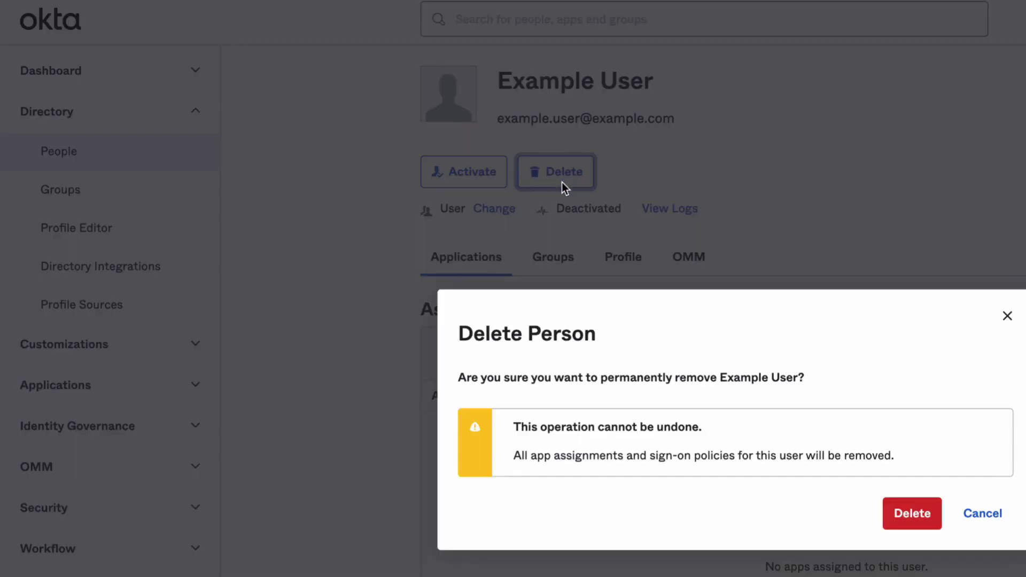
left_click(899, 511)
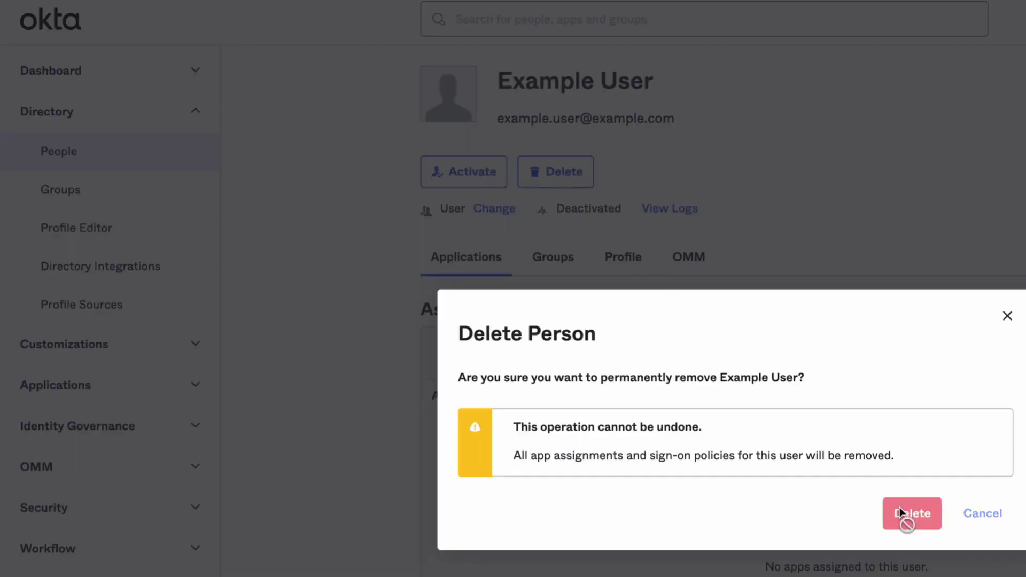